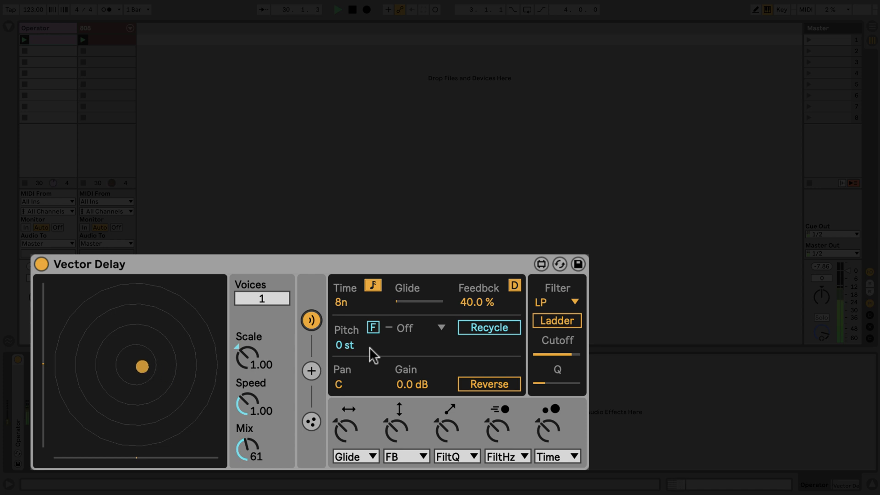
Try a +7 st pitch shift with Recycle enabled on the delay, and restore the pitch to 0 st with Recycle off.
left_click(348, 351)
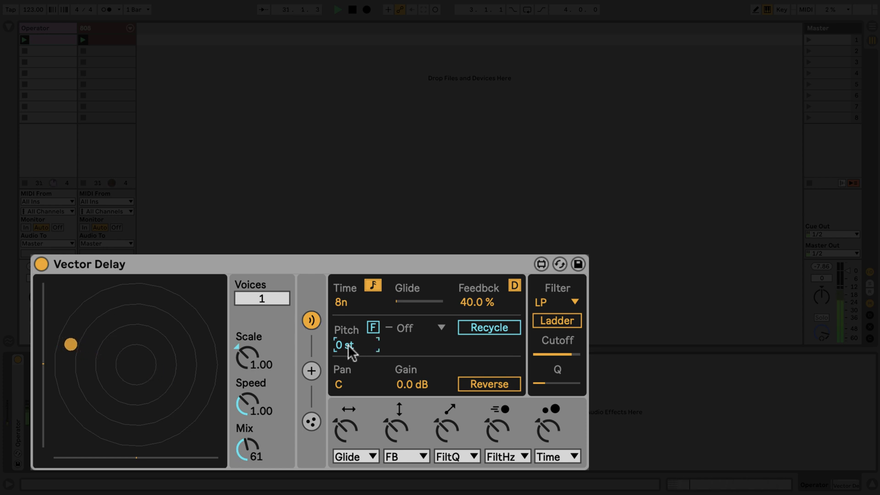
type("7")
key("Return")
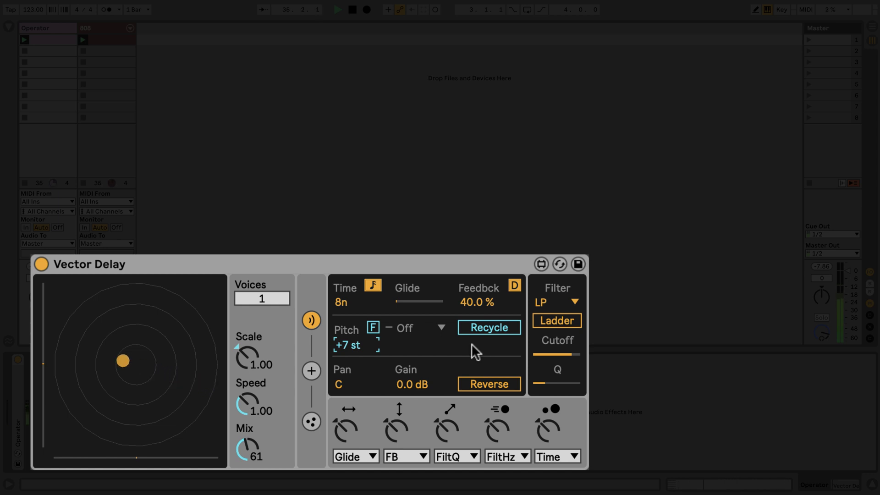
left_click(490, 328)
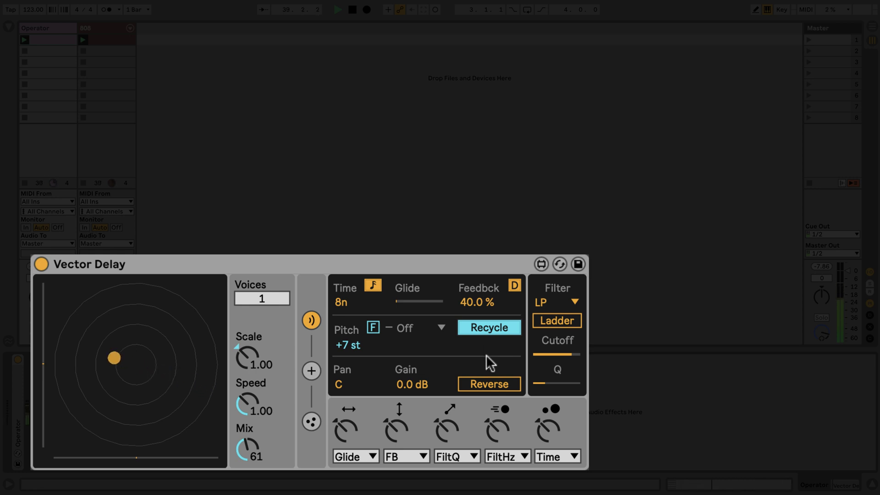
left_click(353, 345)
key("Delete")
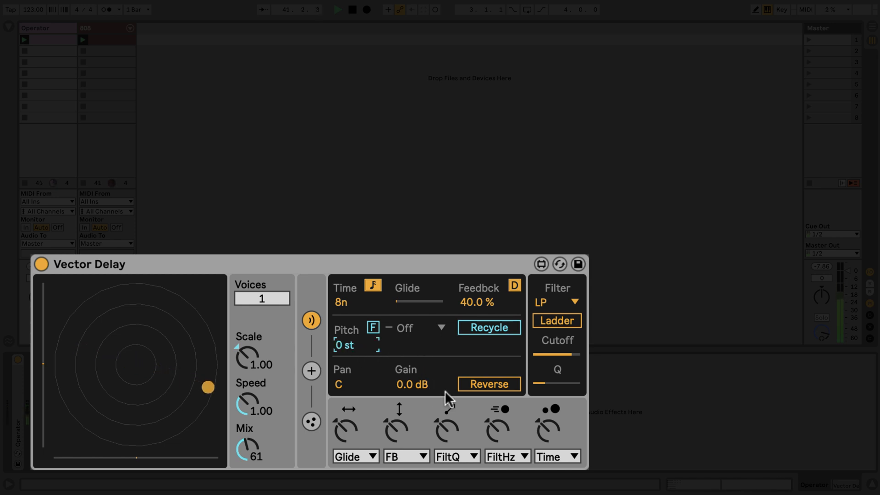
Try Reverse on the delay and switch it back off.
left_click(483, 384)
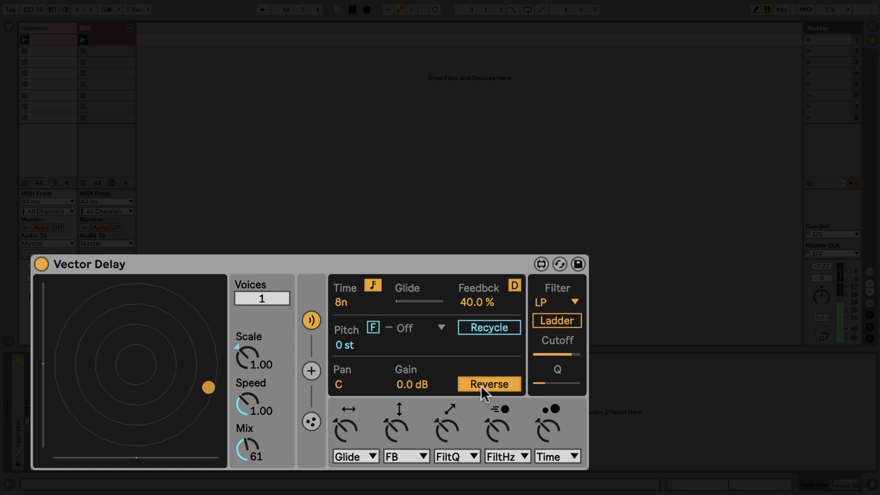
left_click(480, 386)
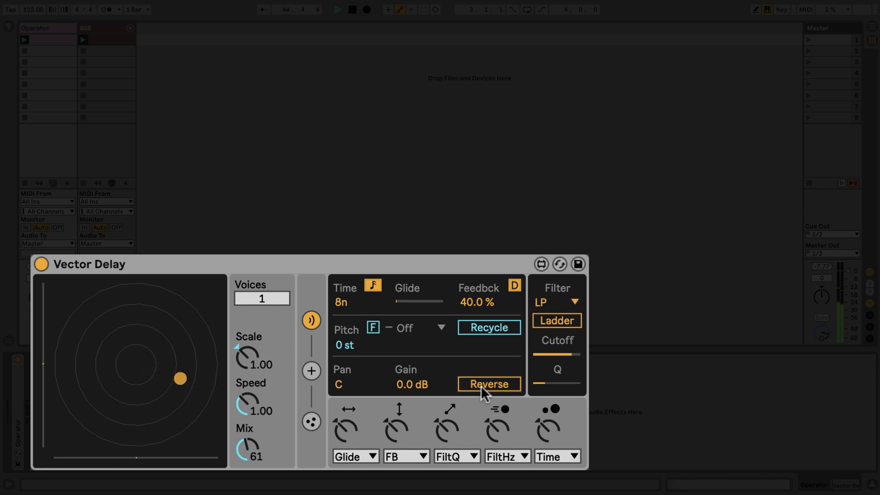
Assign the horizontal-position modulation to Pan, raise its amount, and set Voices to 4.
left_click(368, 455)
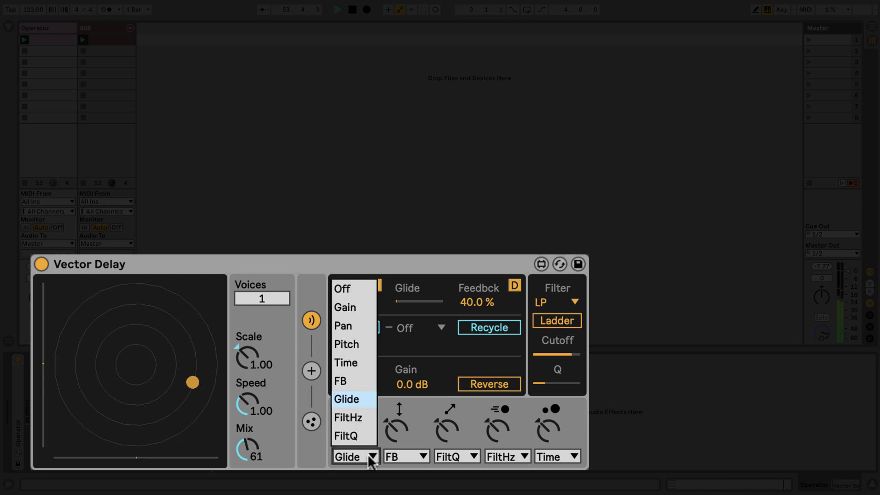
left_click(362, 327)
left_click_drag(348, 431, 348, 430)
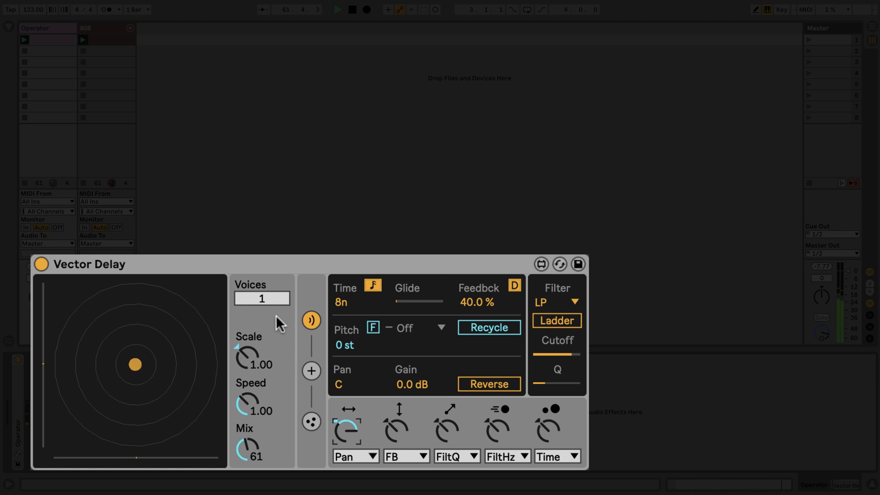
mouse_move(278, 301)
left_mouse_down()
mouse_move(279, 290)
mouse_move(280, 299)
left_mouse_up()
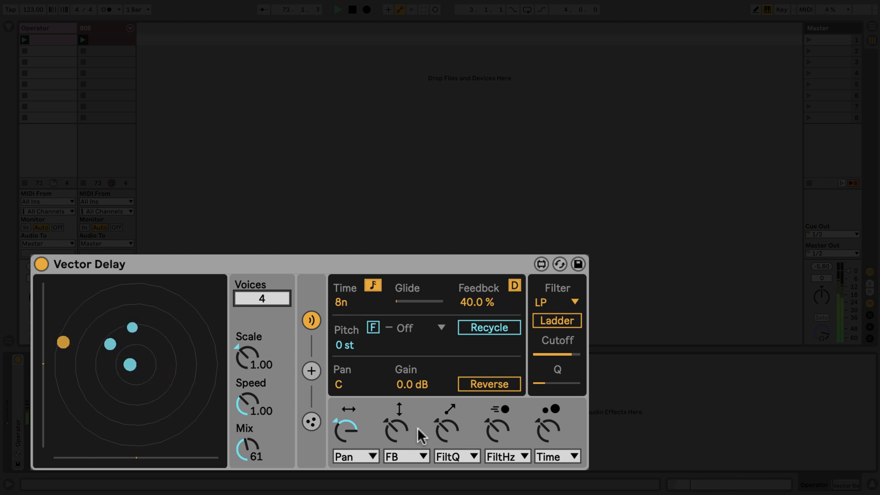
Assign the vertical-position modulation to Pitch, raise its amount, and set the pitch scale to 7.
left_click(419, 455)
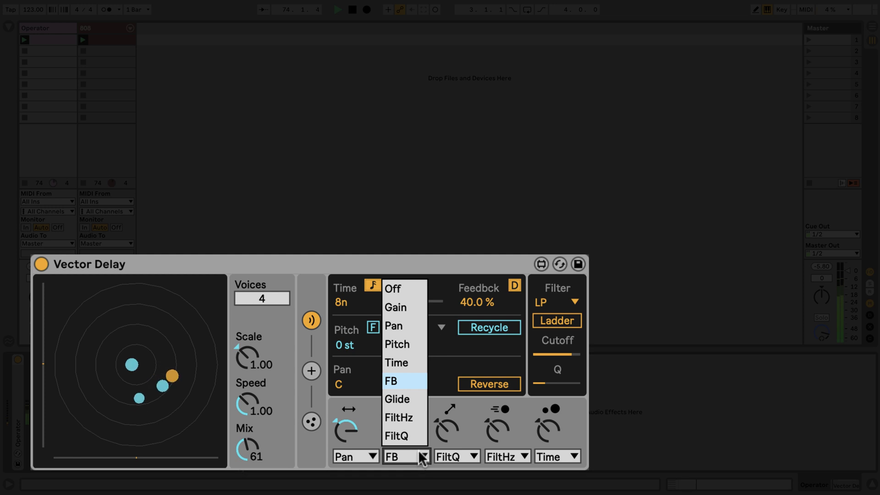
left_click(414, 346)
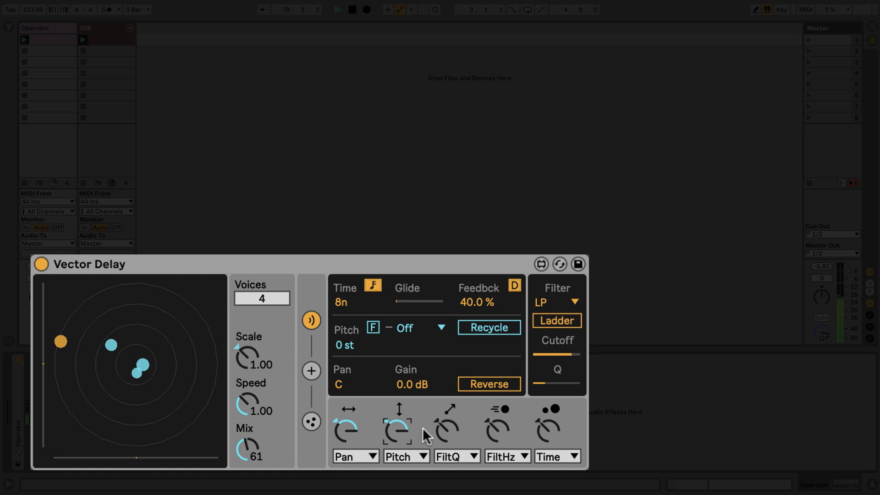
left_click(440, 328)
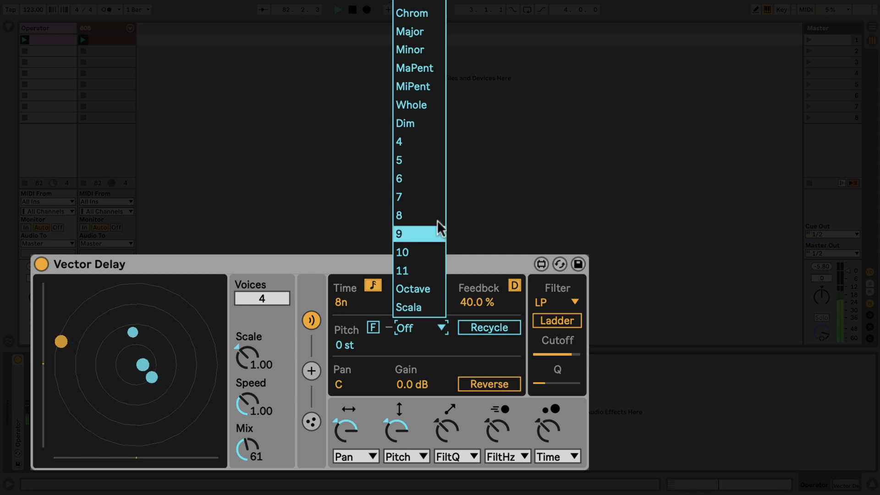
left_click(437, 197)
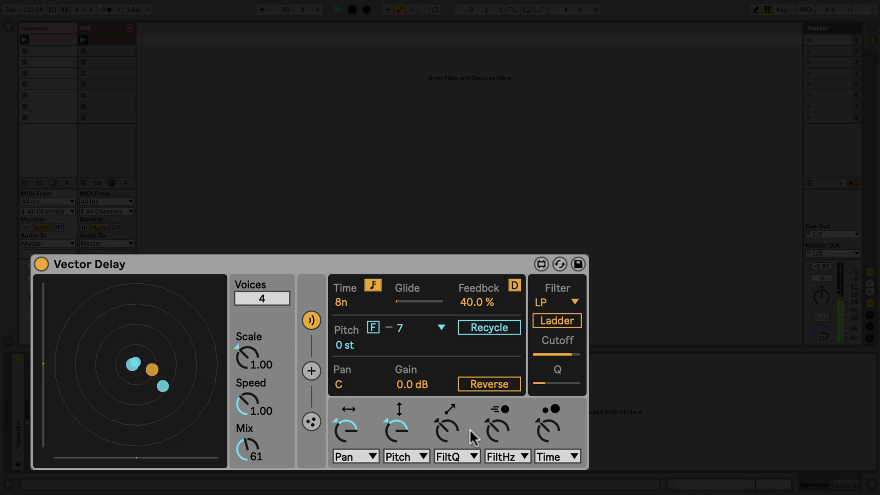
Assign the diagonal-arrow modulation to Time and raise its amount.
left_click(467, 455)
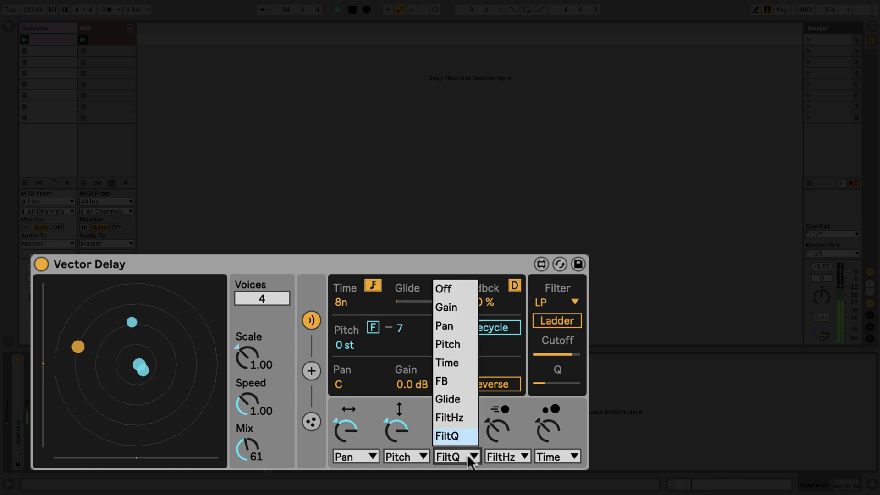
left_click(464, 366)
left_click_drag(458, 437, 459, 429)
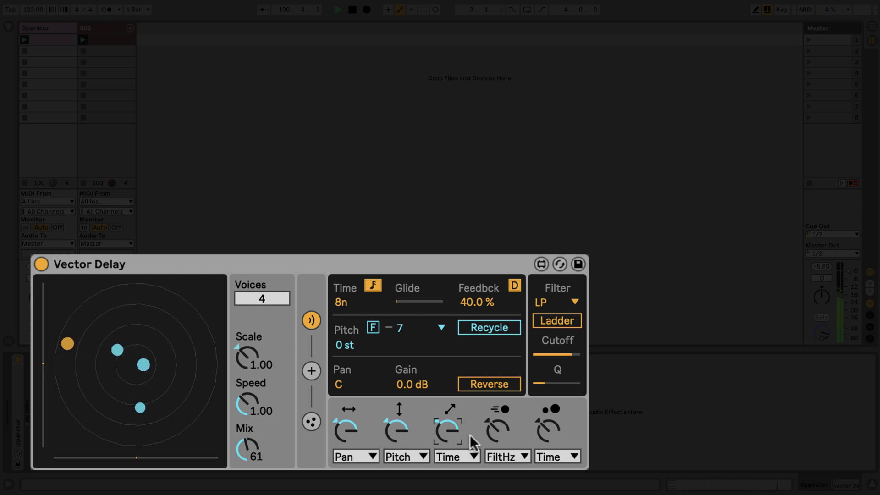
Assign the particle-speed modulation to Gain and the two-particle modulation to FB, raising both amounts.
left_click(511, 457)
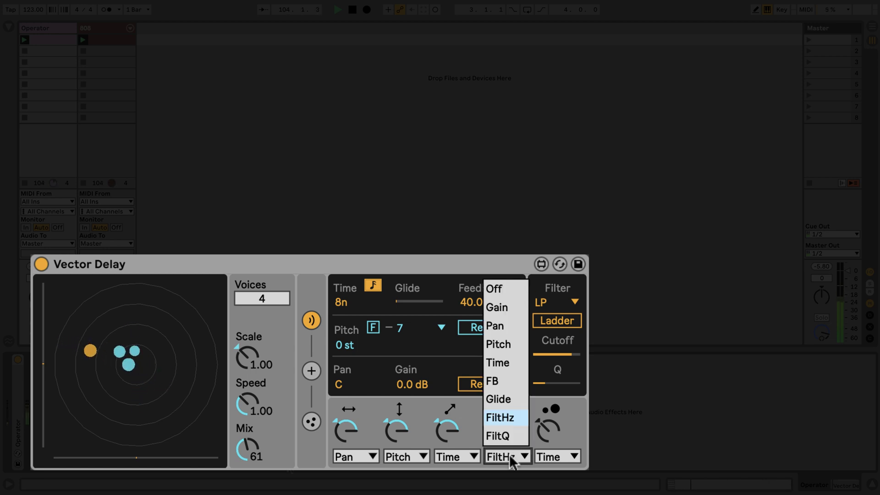
left_click(507, 309)
left_click_drag(501, 431, 501, 412)
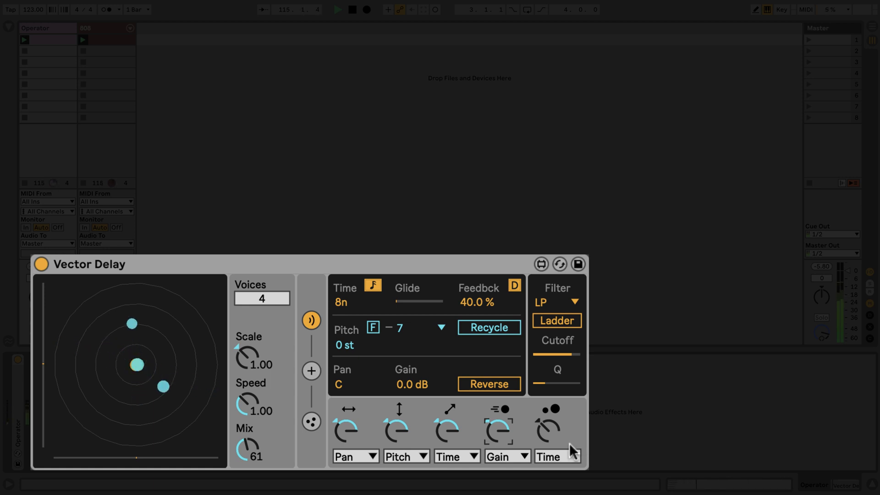
left_click(568, 456)
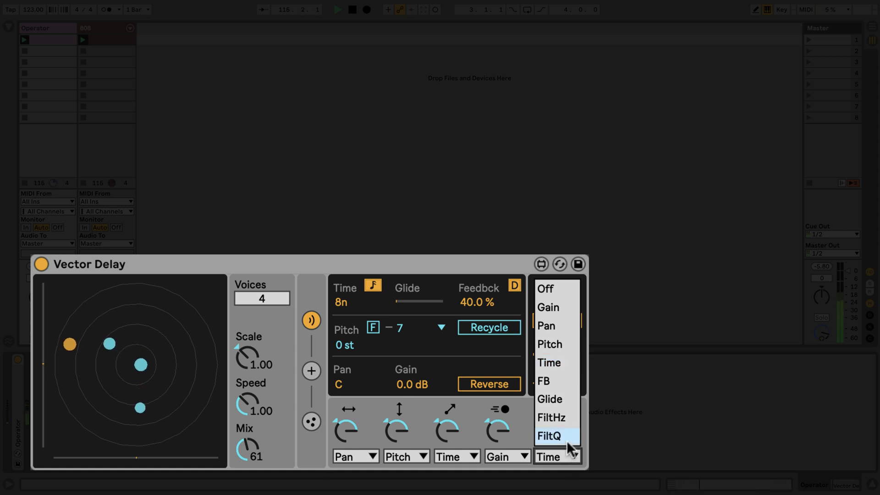
left_click(559, 378)
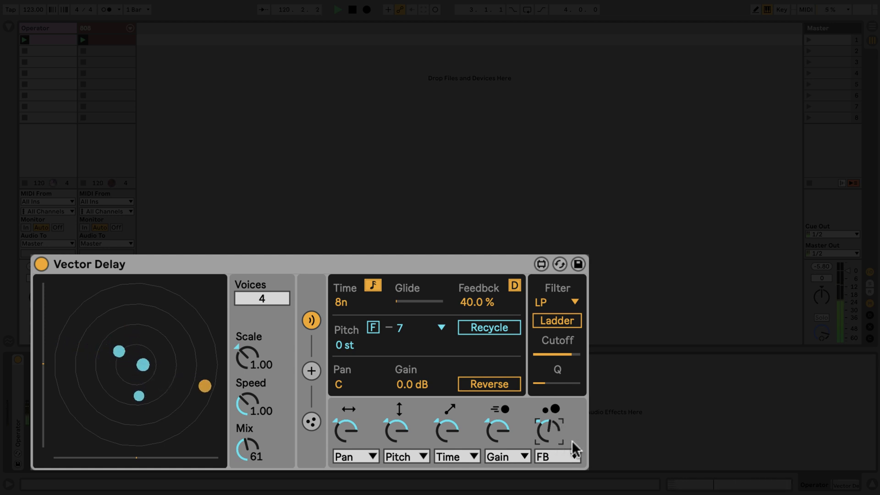
Enable the particle Emitter with Life set to 4b and Rate set to 2n.
left_click(312, 421)
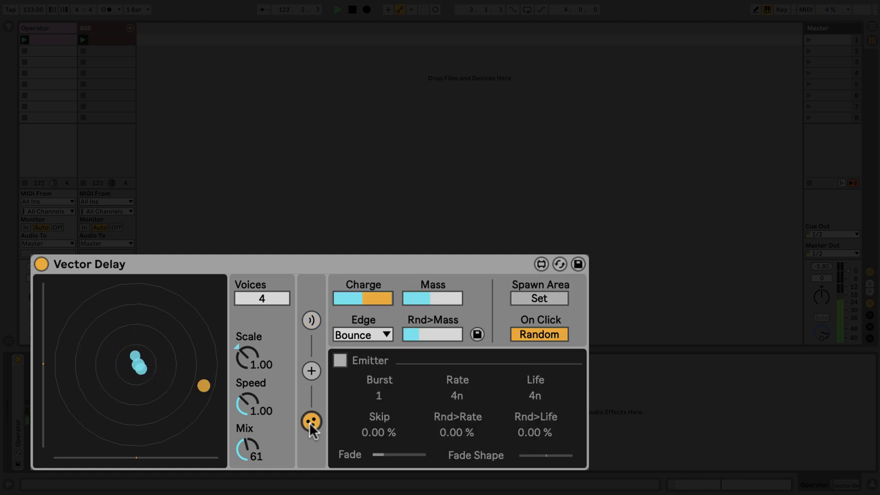
left_click(343, 362)
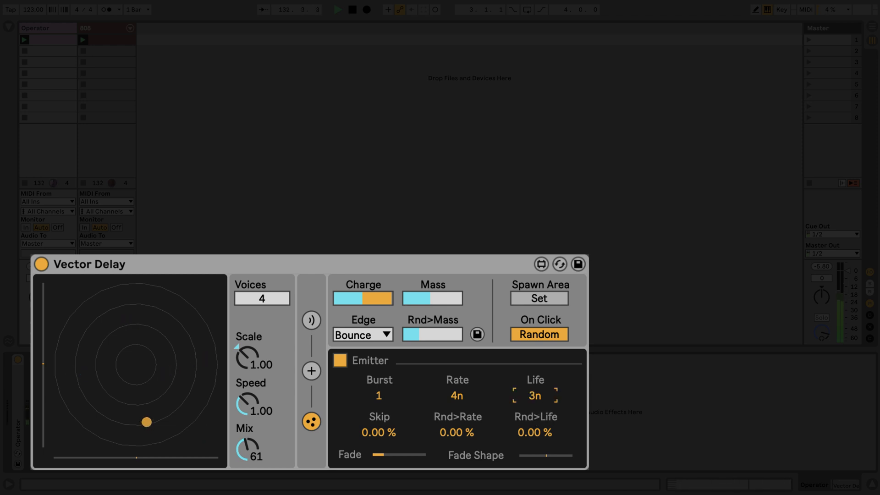
mouse_move(535, 395)
left_mouse_down()
mouse_move(535, 377)
mouse_move(539, 400)
left_mouse_up()
left_click(463, 398)
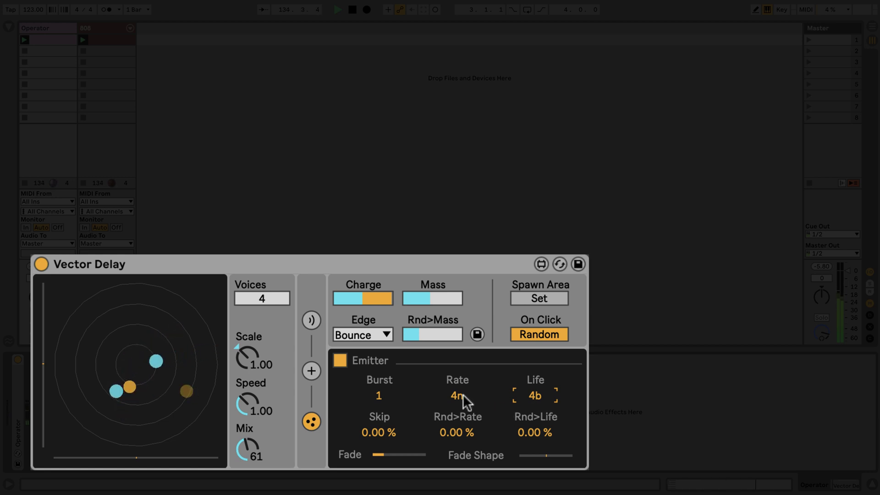
left_click_drag(464, 401, 485, 406)
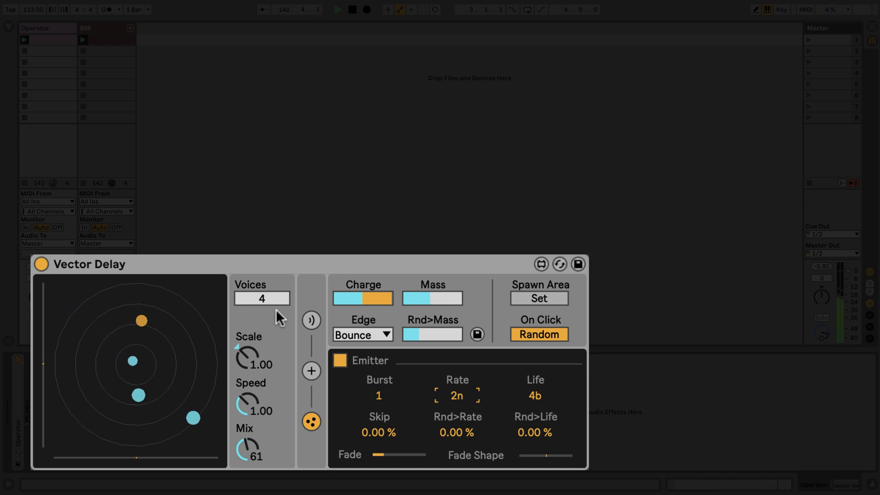
Set Voices to 8 and raise the Rnd>Mass amount to about three quarters.
left_click_drag(280, 300, 280, 284)
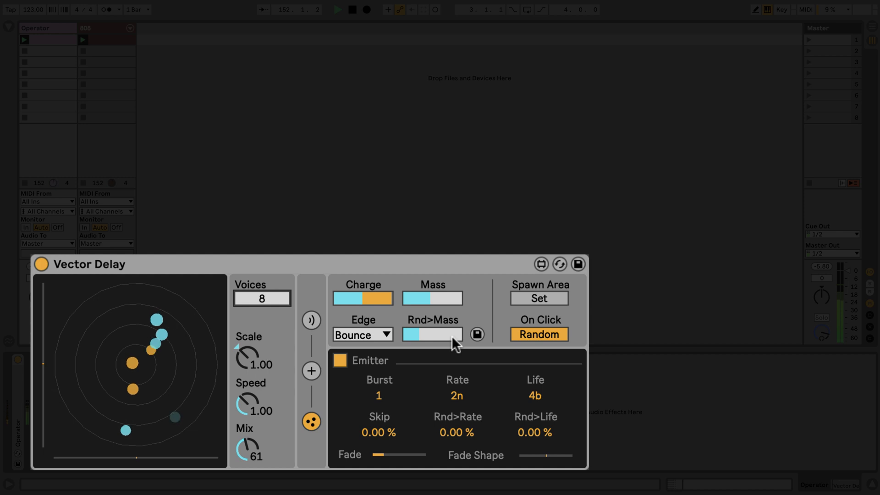
left_click_drag(452, 338, 452, 327)
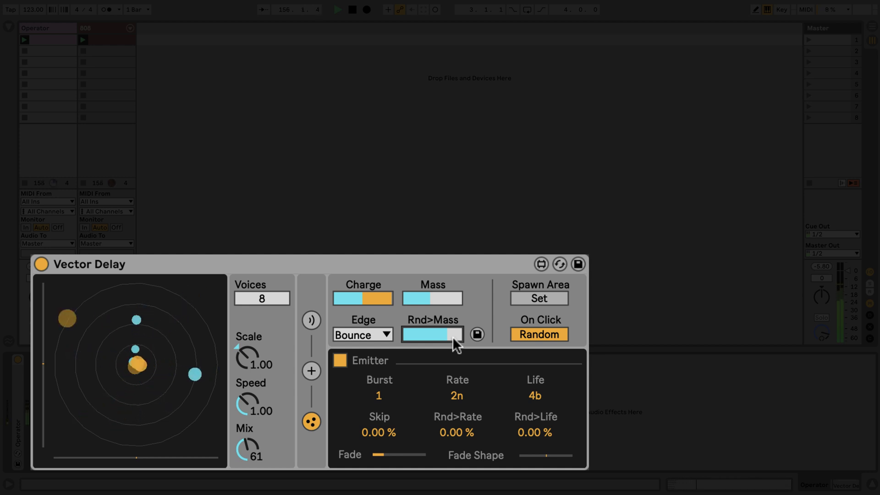
Try a much higher Attractor strength, and settle it slightly above its original level.
left_click(312, 368)
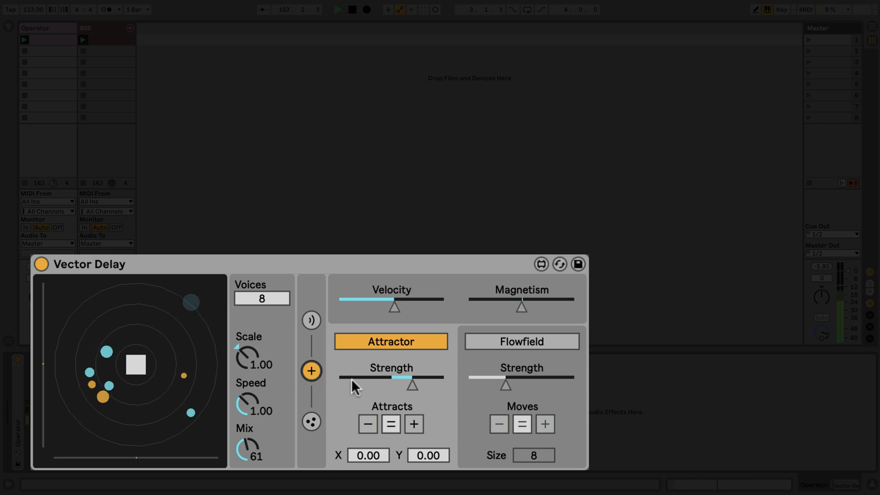
left_click_drag(412, 387, 422, 387)
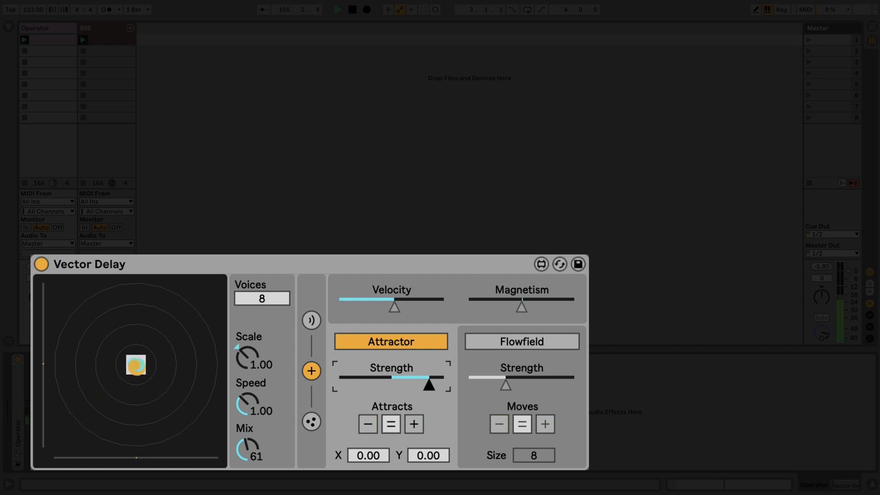
mouse_move(412, 387)
left_mouse_down()
mouse_move(368, 387)
mouse_move(415, 387)
left_mouse_up()
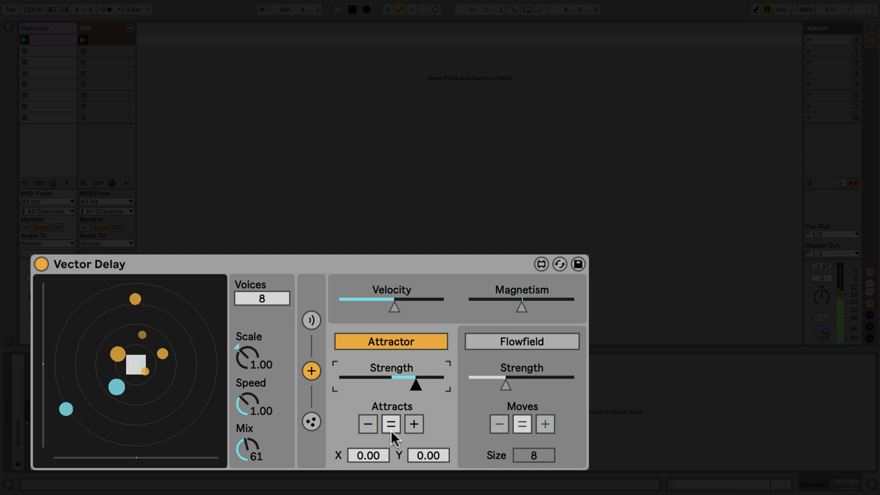
Try the positive and negative Attracts modes and a shifted Magnetism, restoring the equal mode and centred Magnetism.
left_click(417, 426)
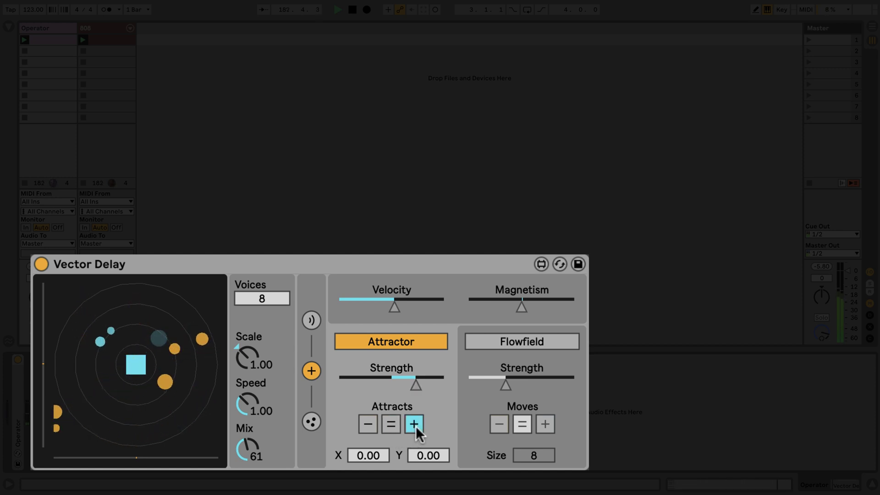
left_click(364, 422)
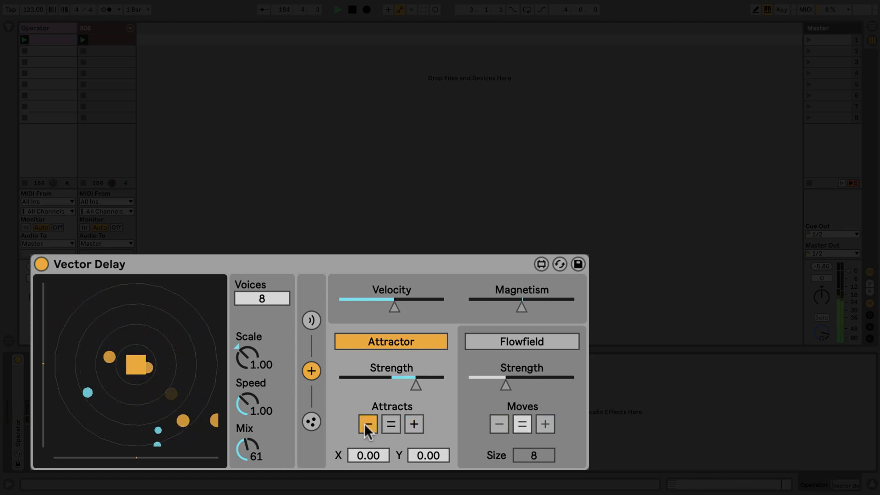
left_click(390, 423)
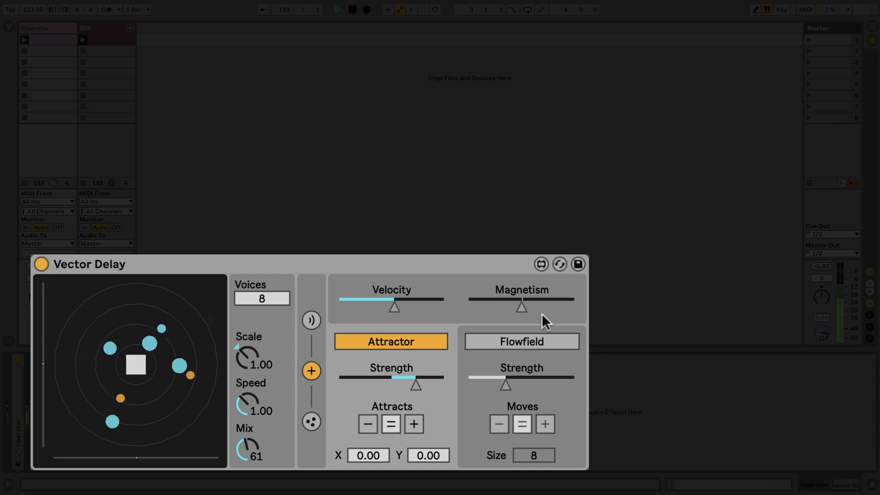
mouse_move(523, 308)
left_mouse_down()
mouse_move(556, 308)
mouse_move(484, 308)
mouse_move(518, 305)
left_mouse_up()
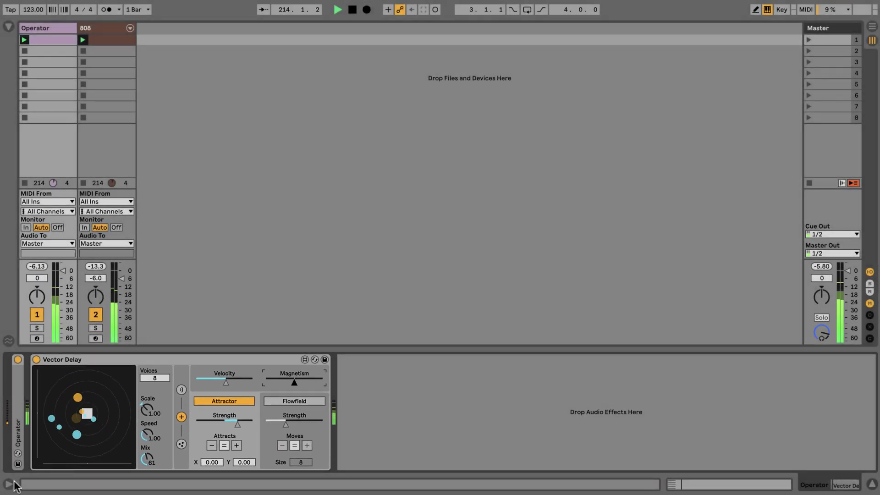
Show the parameter help text and hot-swap the delay to browse the Vector Delay Presets folder.
left_click(9, 484)
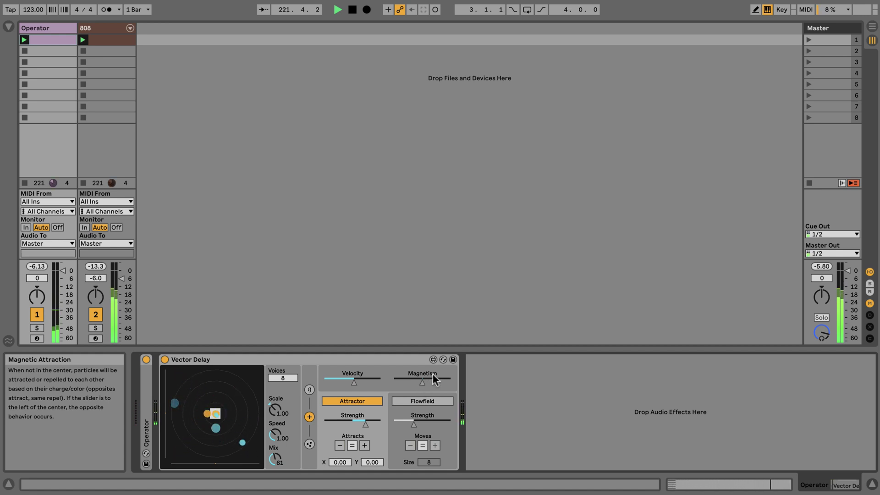
left_click(443, 359)
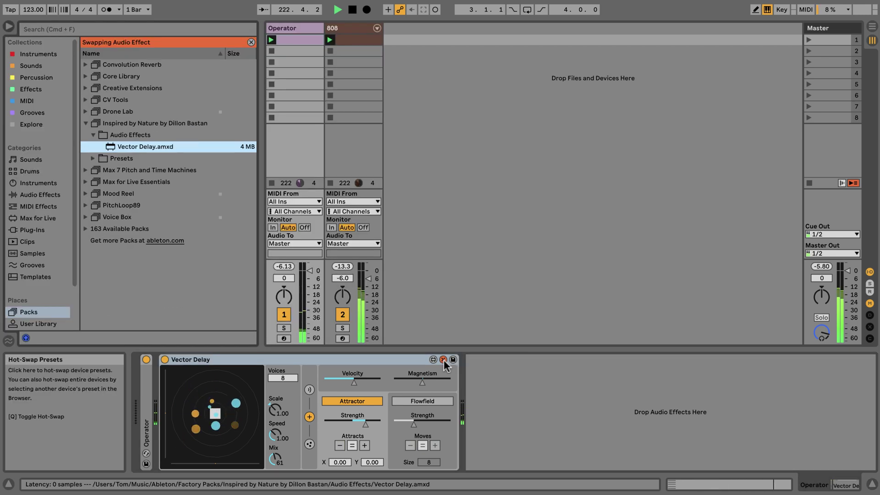
left_click(93, 158)
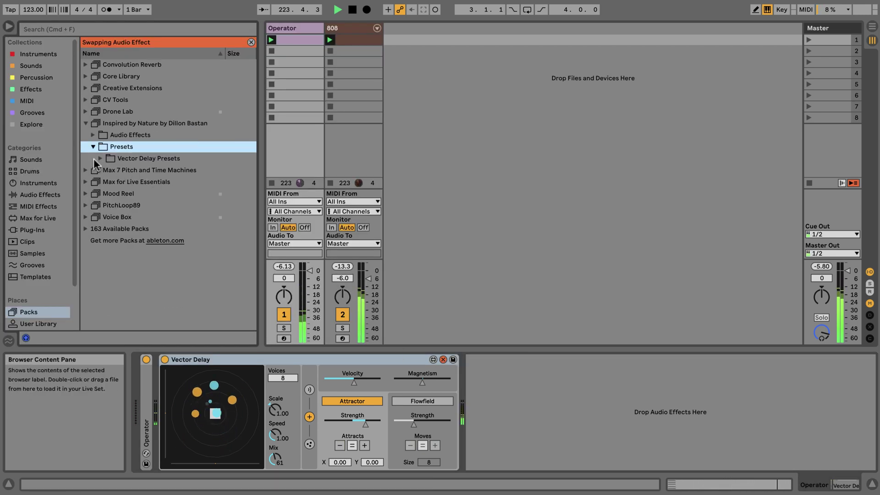
left_click(100, 159)
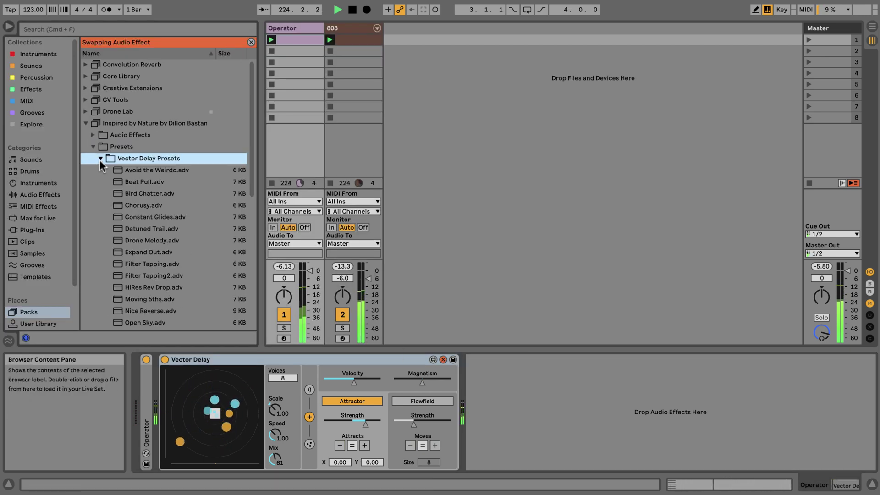
Audition the Beat Pull, Constant Glides and Drone Melody presets, and load Open Sky on the delay.
left_click(134, 182)
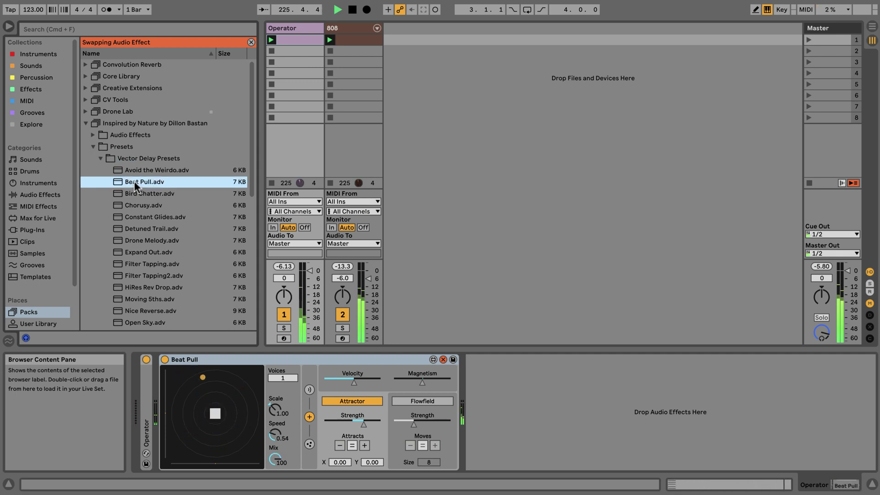
left_click(146, 217)
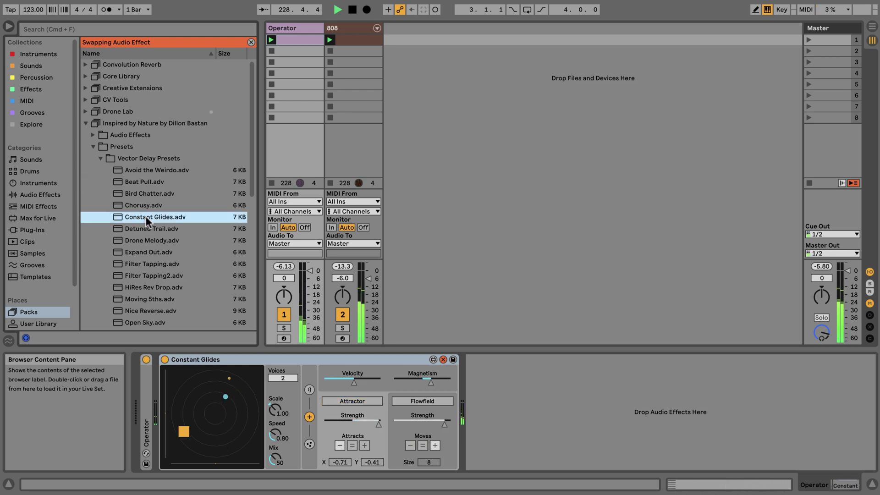
left_click(148, 240)
scroll(150, 241, "down", 3)
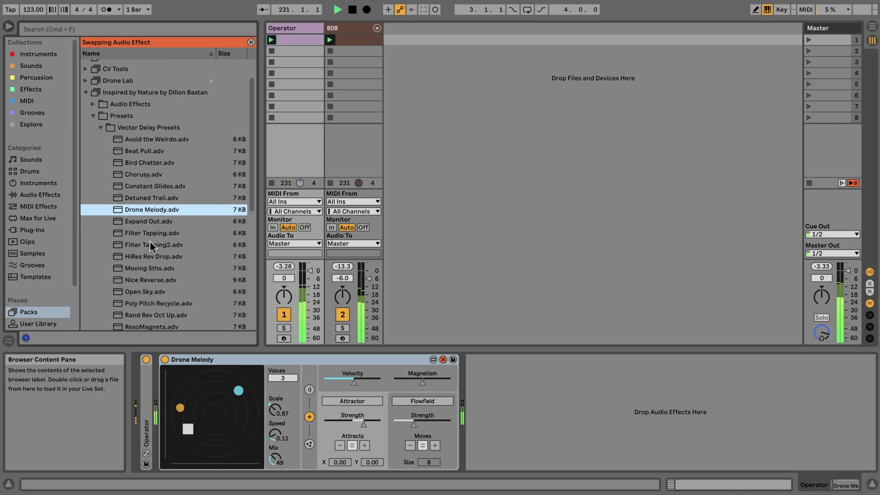
left_click(145, 290)
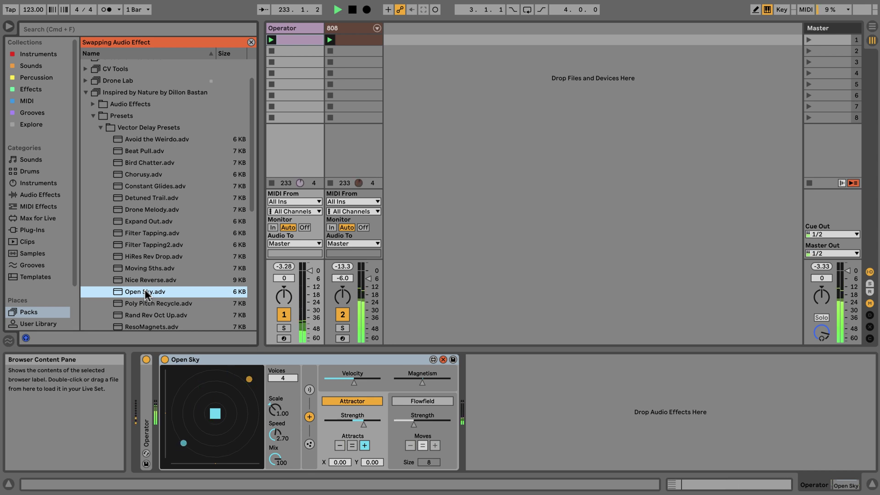